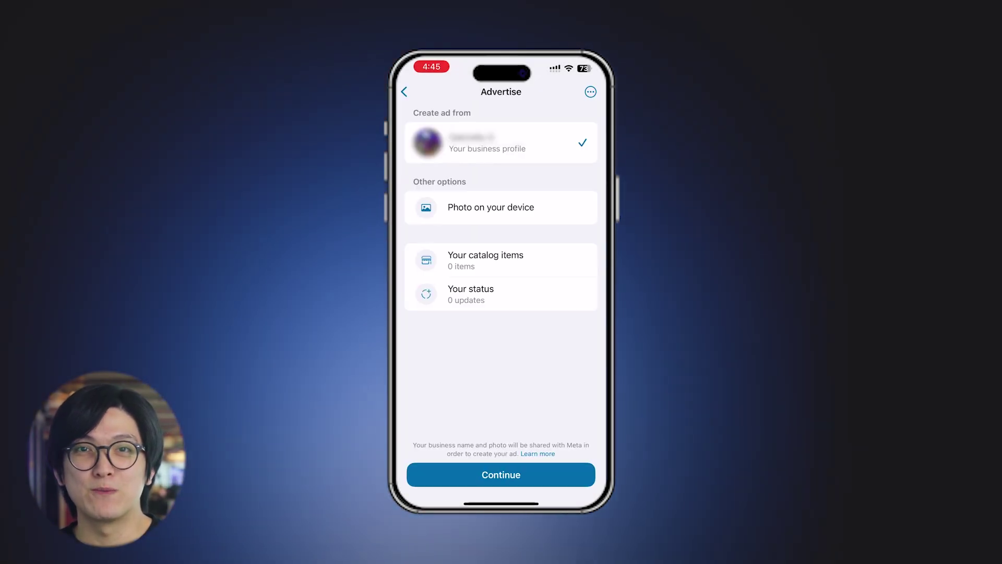
- Base the ad on a recent photo from the device and confirm the Facebook account
{"action": "left_click", "coordinate": [491, 207]}
{"action": "left_click", "coordinate": [501, 475]}
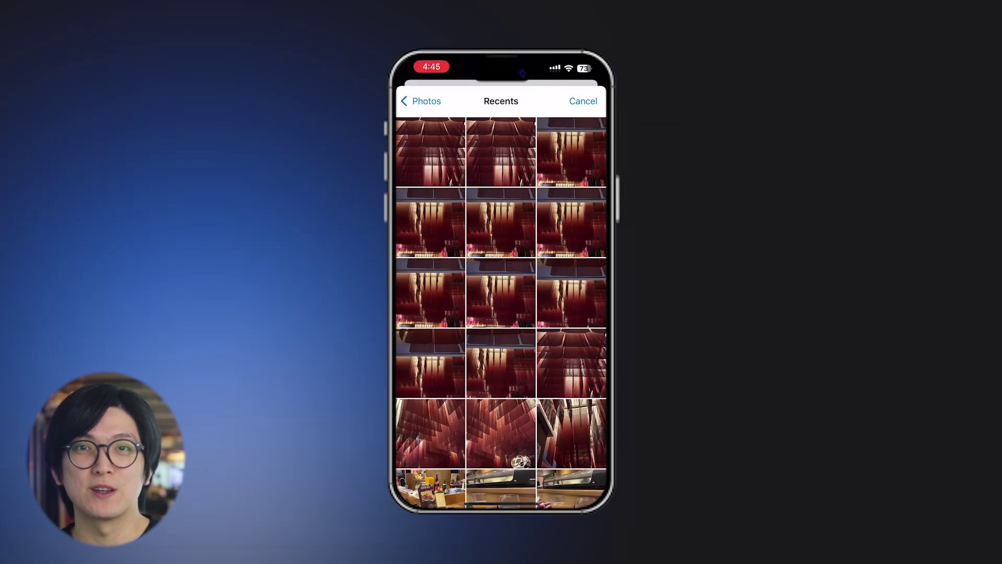
{"action": "left_click", "coordinate": [430, 152]}
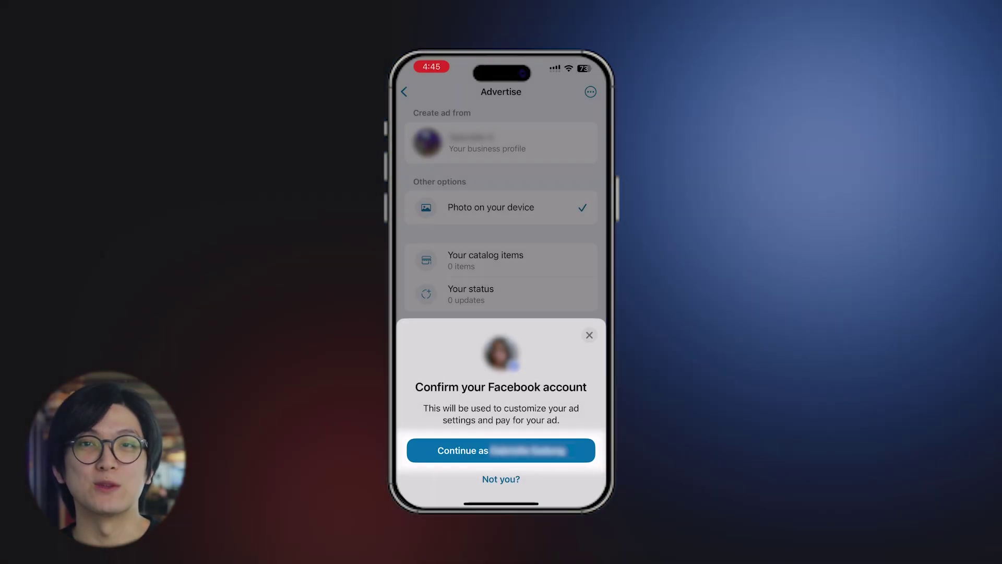
{"action": "left_click", "coordinate": [501, 450]}
{"action": "left_click", "coordinate": [501, 474]}
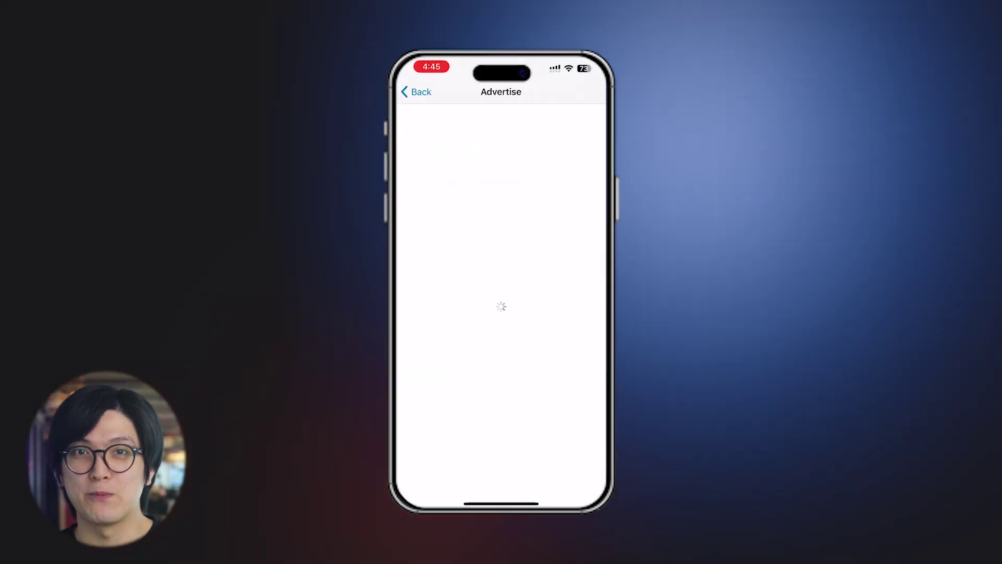
- Enter the ad text 'Test' and set an RM50 daily budget for 5 days
{"action": "scroll", "coordinate": [501, 313], "scroll_direction": "down", "scroll_amount": 3}
{"action": "left_click", "coordinate": [501, 289]}
{"action": "type", "text": "Test"}
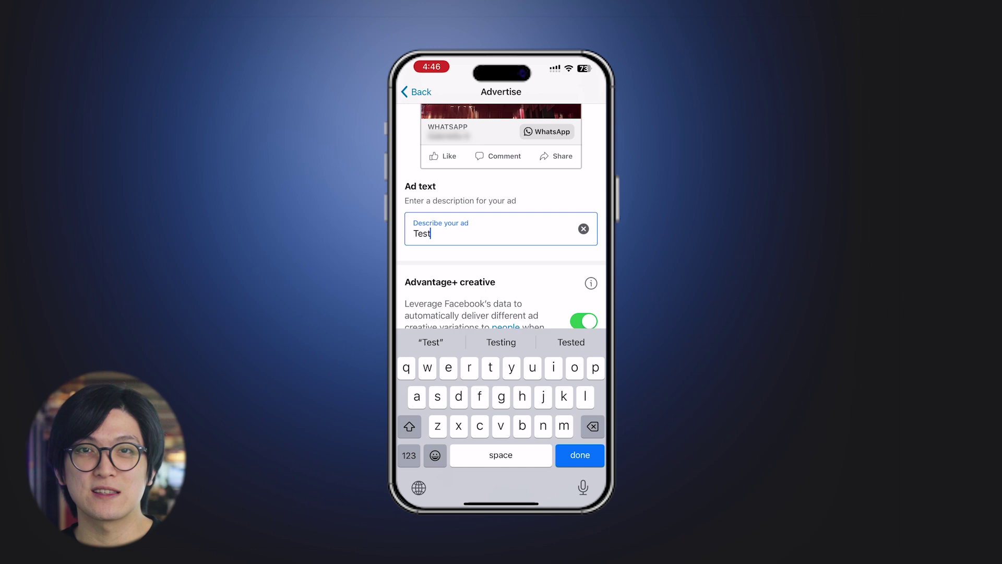
{"action": "scroll", "coordinate": [501, 209], "scroll_direction": "down", "scroll_amount": 6}
{"action": "scroll", "coordinate": [501, 208], "scroll_direction": "down", "scroll_amount": 5}
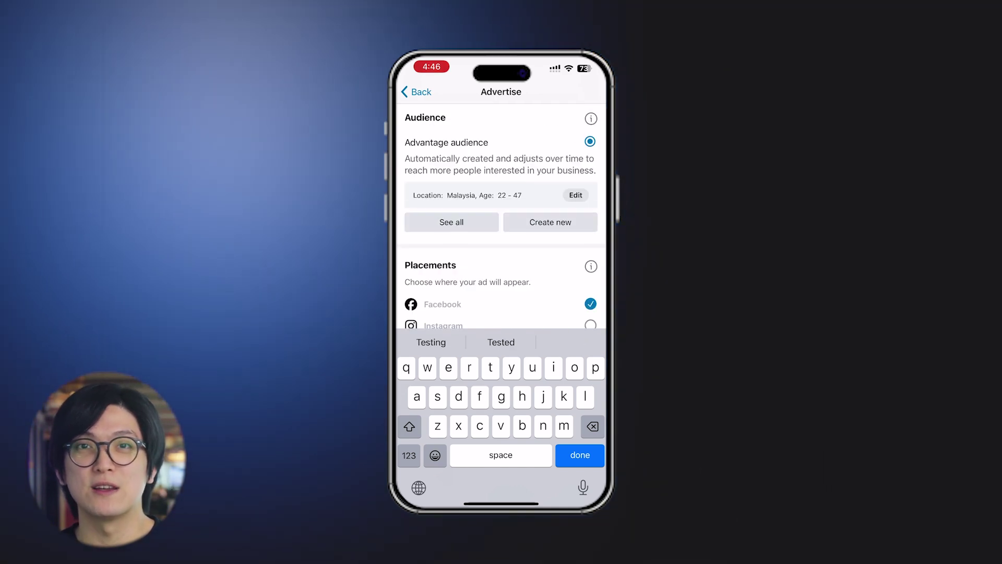
{"action": "scroll", "coordinate": [501, 209], "scroll_direction": "down", "scroll_amount": 3}
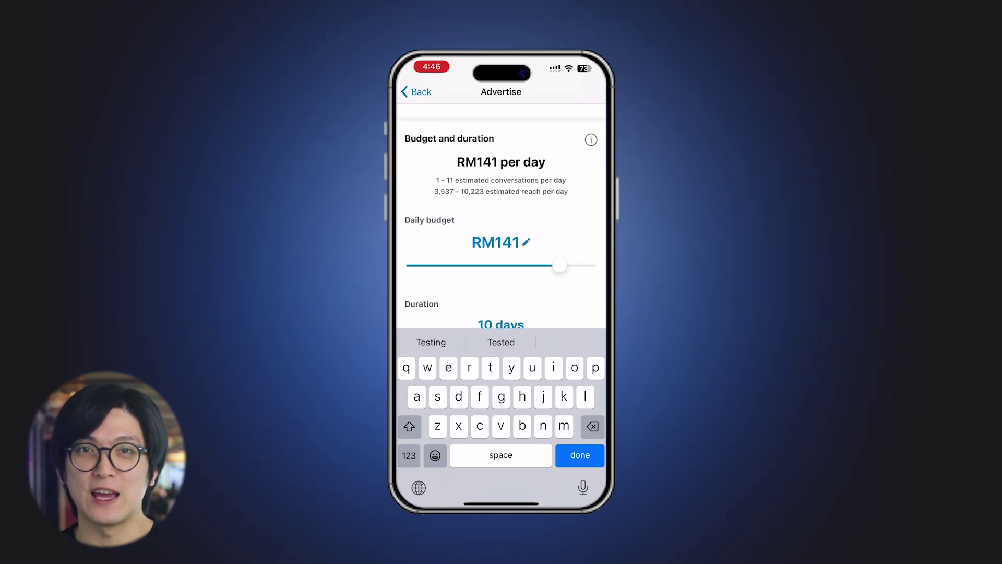
{"action": "left_click_drag", "start_coordinate": [557, 226], "coordinate": [519, 224]}
{"action": "left_click_drag", "start_coordinate": [440, 301], "coordinate": [423, 302]}
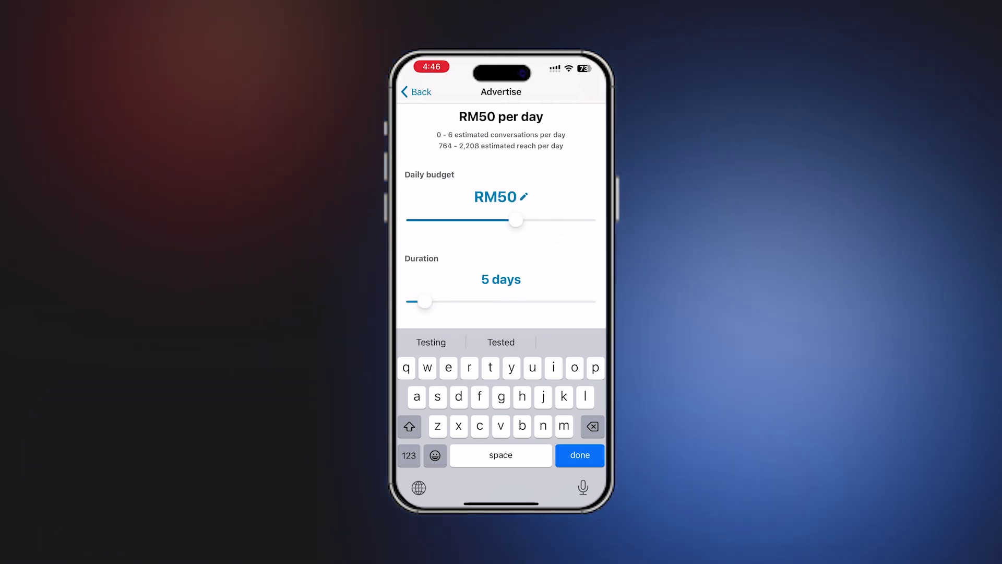
{"action": "scroll", "coordinate": [501, 209], "scroll_direction": "down", "scroll_amount": 6}
{"action": "scroll", "coordinate": [501, 209], "scroll_direction": "up", "scroll_amount": 1}
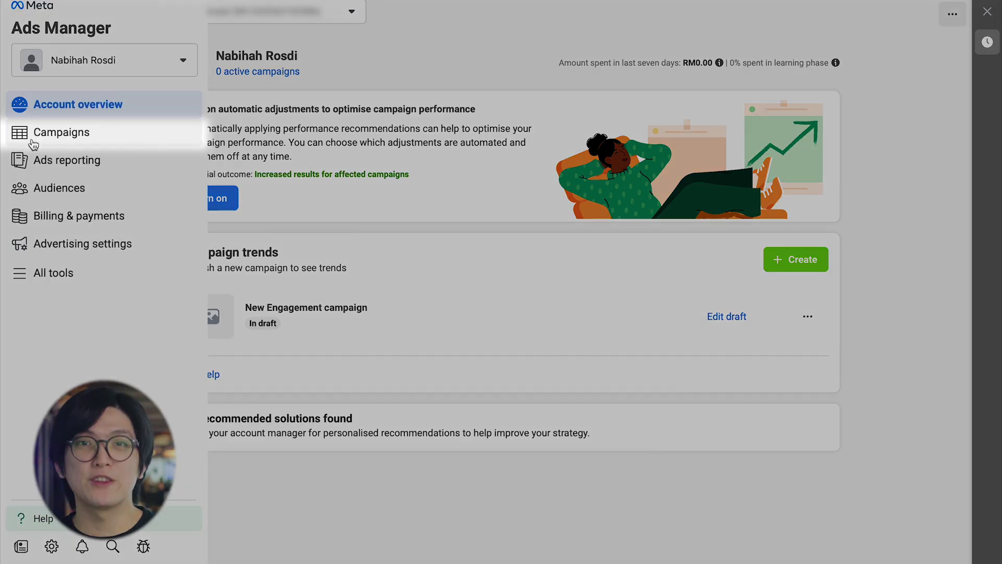
- Start a new campaign from the Campaigns table with the Engagement objective
{"action": "left_click", "coordinate": [31, 137]}
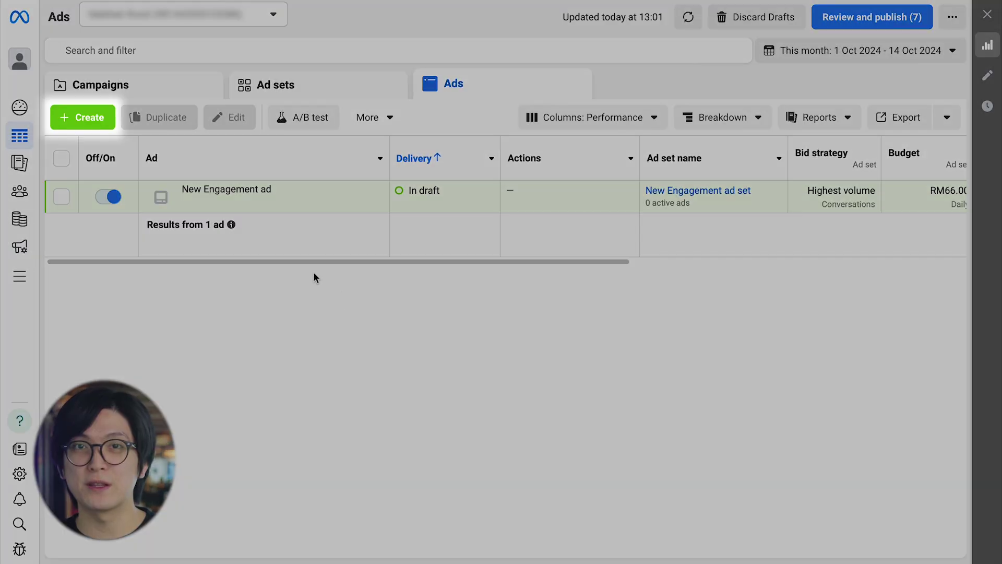
{"action": "left_click", "coordinate": [101, 124]}
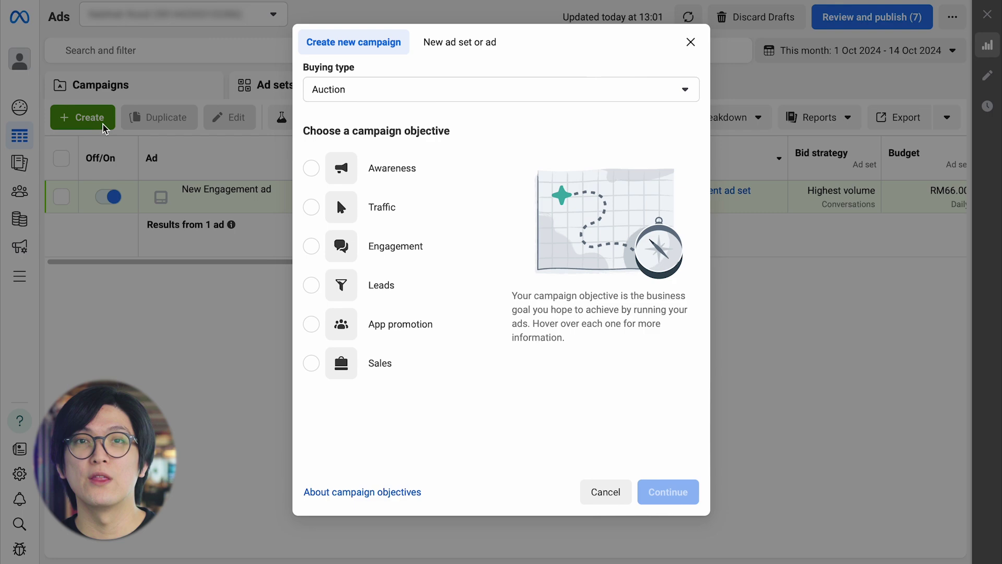
{"action": "left_click", "coordinate": [311, 246]}
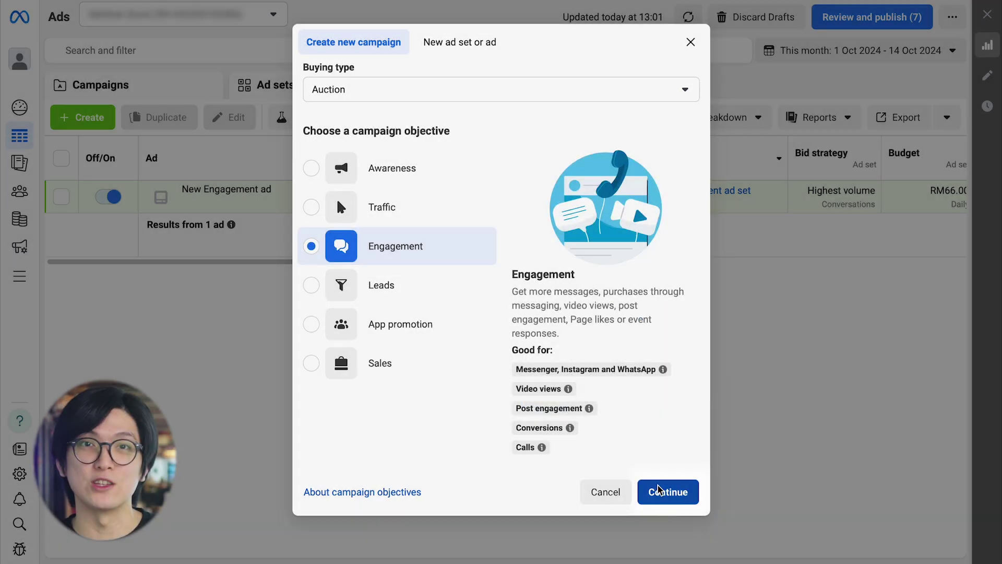
{"action": "left_click", "coordinate": [658, 490]}
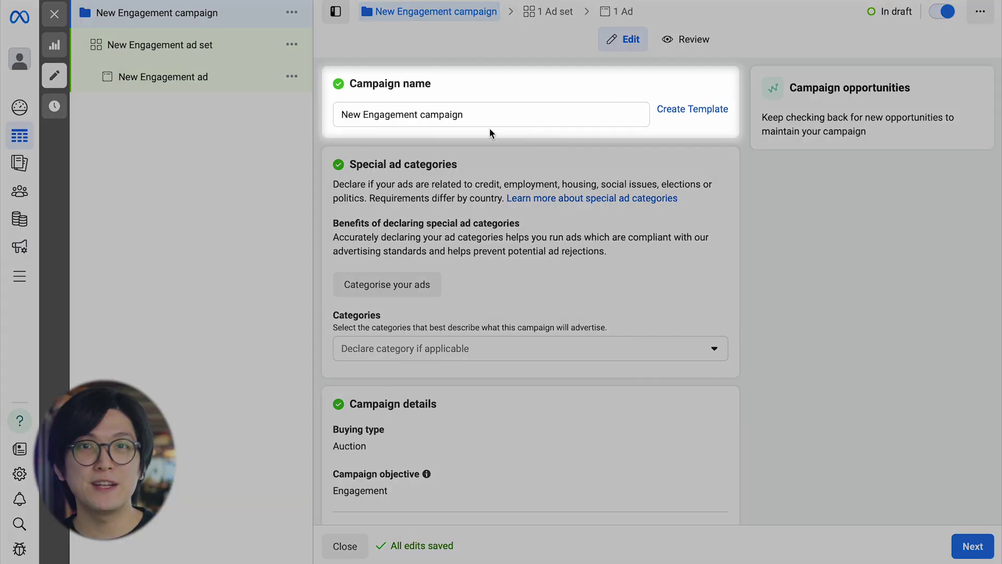
- Rename the campaign 'Big Burger Promotion' and enable a 4-day Creative A/B test
{"action": "triple_click", "coordinate": [477, 108]}
{"action": "type", "text": "Big Burger Promotion"}
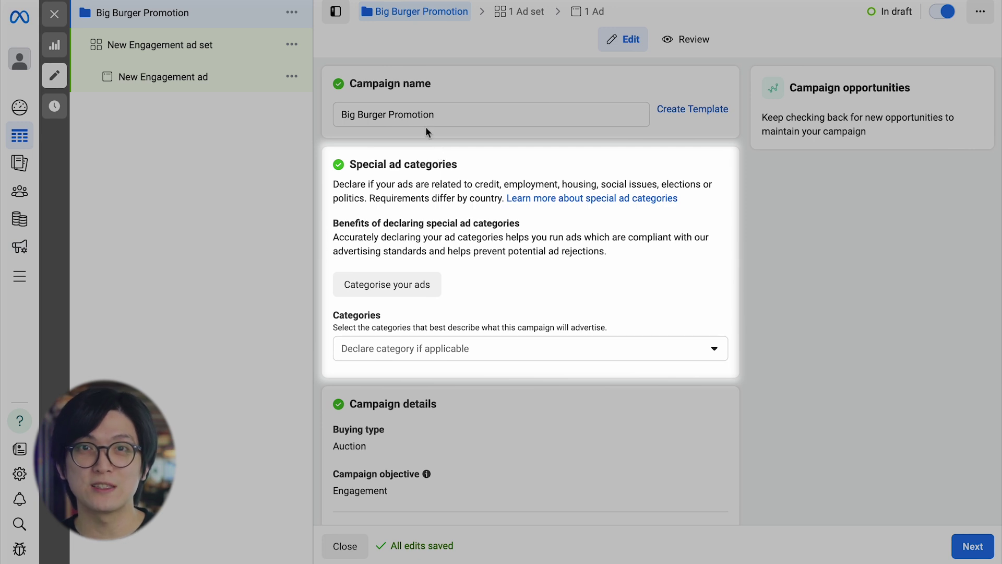
{"action": "scroll", "coordinate": [425, 126], "scroll_direction": "down", "scroll_amount": 3}
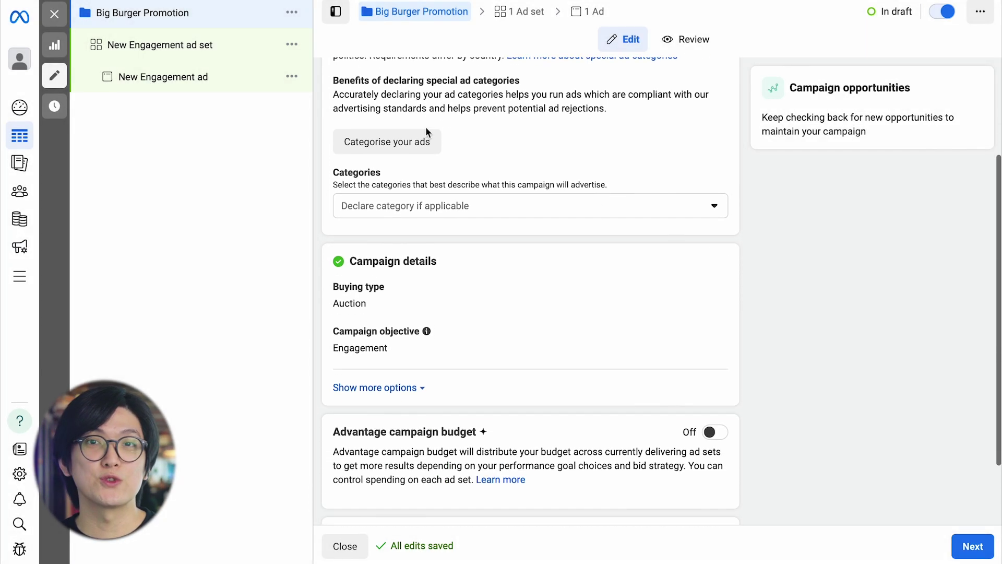
{"action": "scroll", "coordinate": [425, 126], "scroll_direction": "down", "scroll_amount": 2}
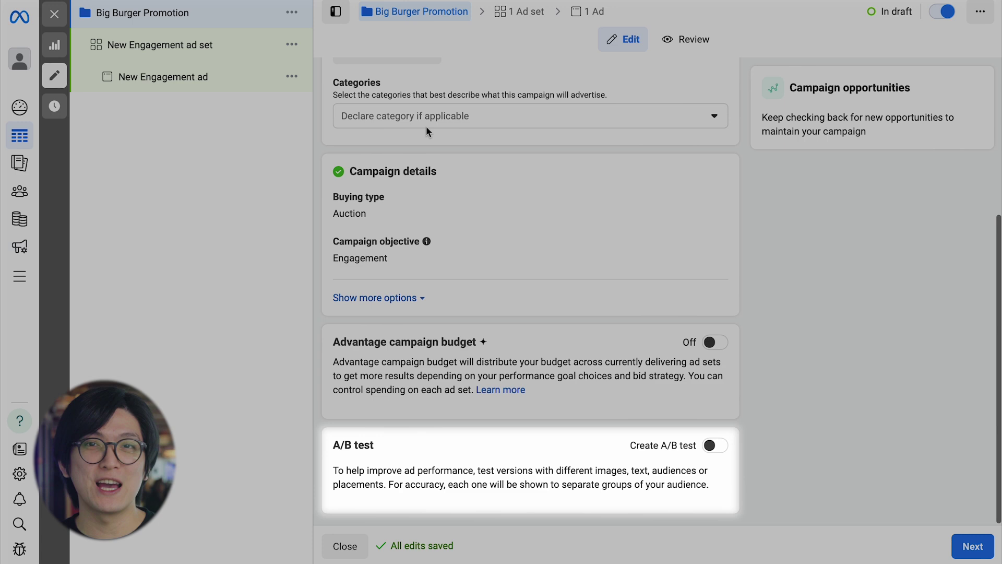
{"action": "left_click", "coordinate": [727, 451]}
{"action": "scroll", "coordinate": [727, 451], "scroll_direction": "down", "scroll_amount": 3}
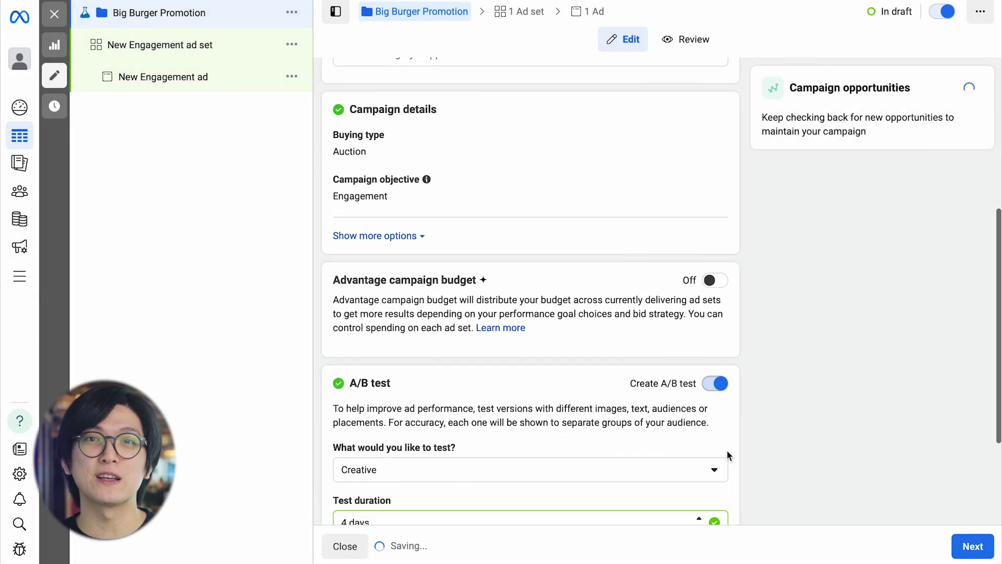
{"action": "scroll", "coordinate": [727, 451], "scroll_direction": "down", "scroll_amount": 1}
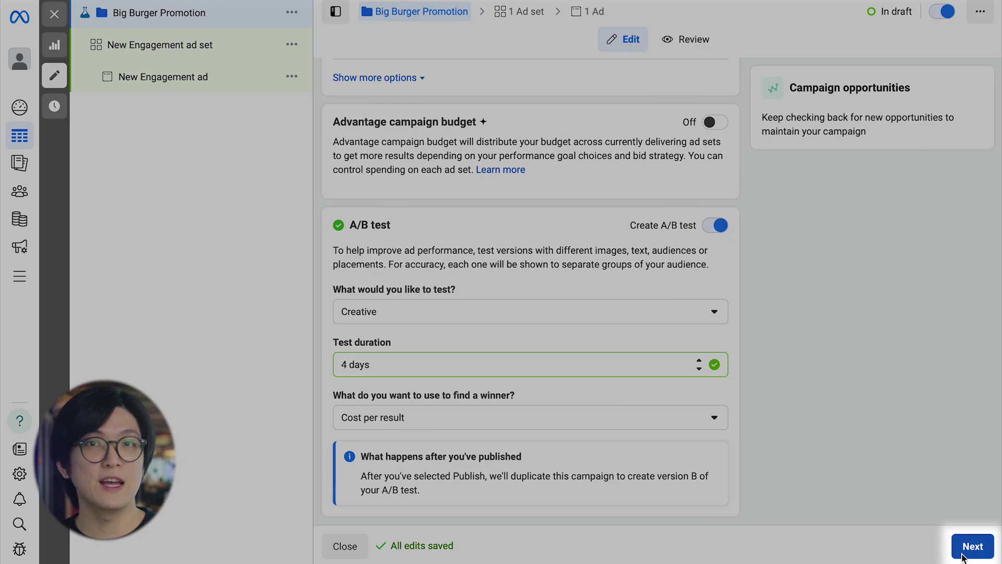
- Go to the ad set and review Messaging apps, Budget & schedule, Audience and Placements
{"action": "left_click", "coordinate": [972, 546]}
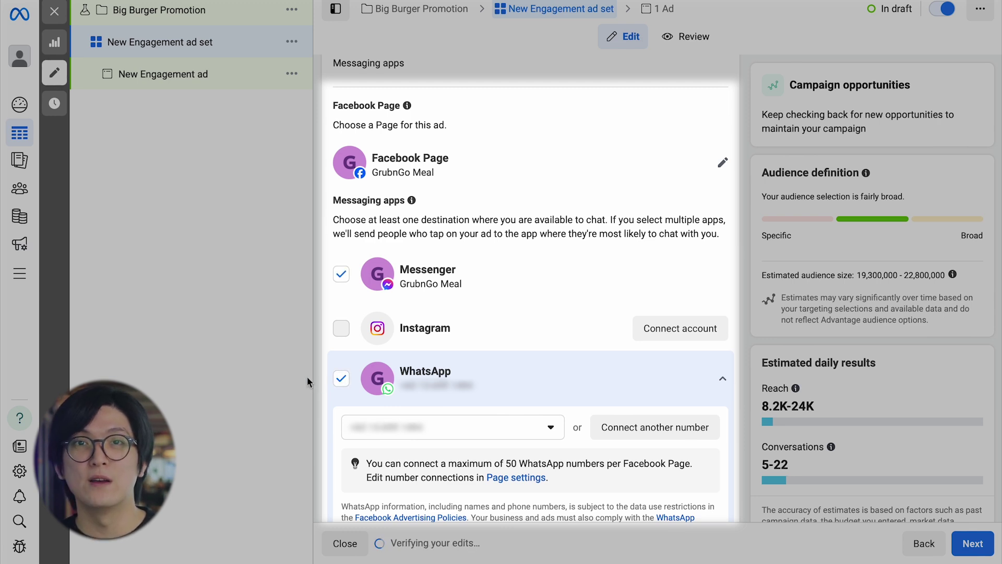
{"action": "scroll", "coordinate": [348, 397], "scroll_direction": "down", "scroll_amount": 7}
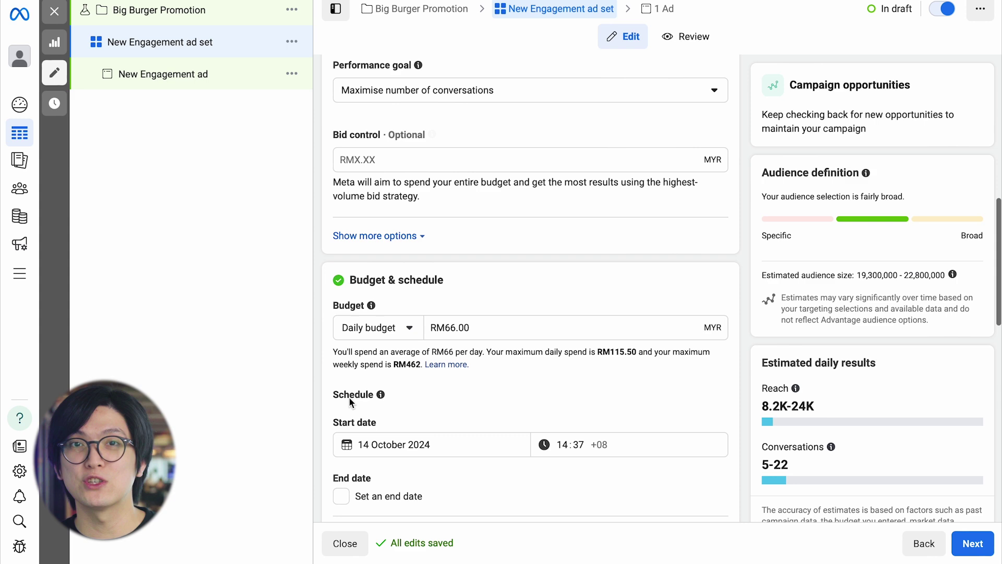
{"action": "scroll", "coordinate": [320, 406], "scroll_direction": "down", "scroll_amount": 10}
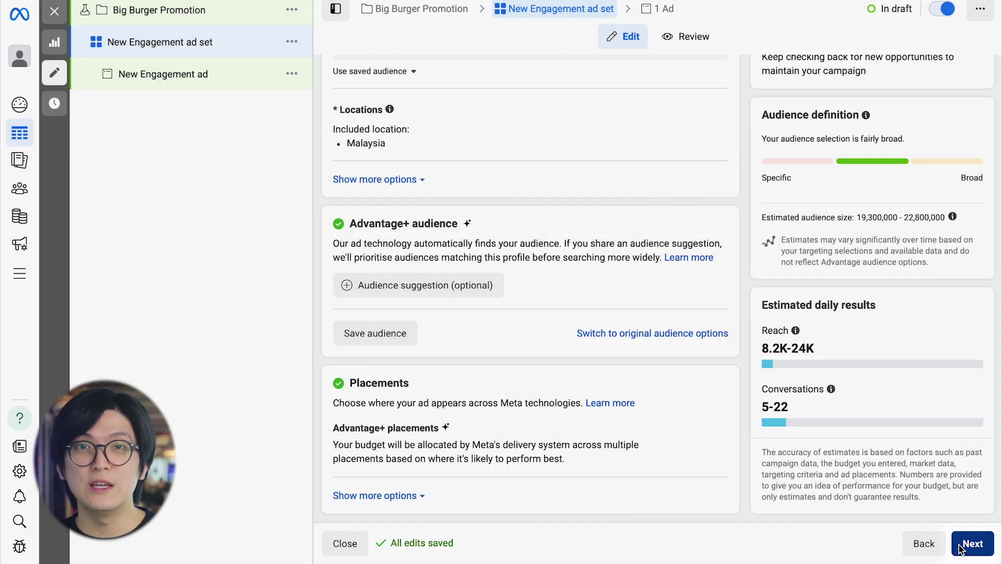
- Add the 1200 × 628 burger banner image to the ad, accepting suggested crops without enhancements
{"action": "left_click", "coordinate": [972, 543]}
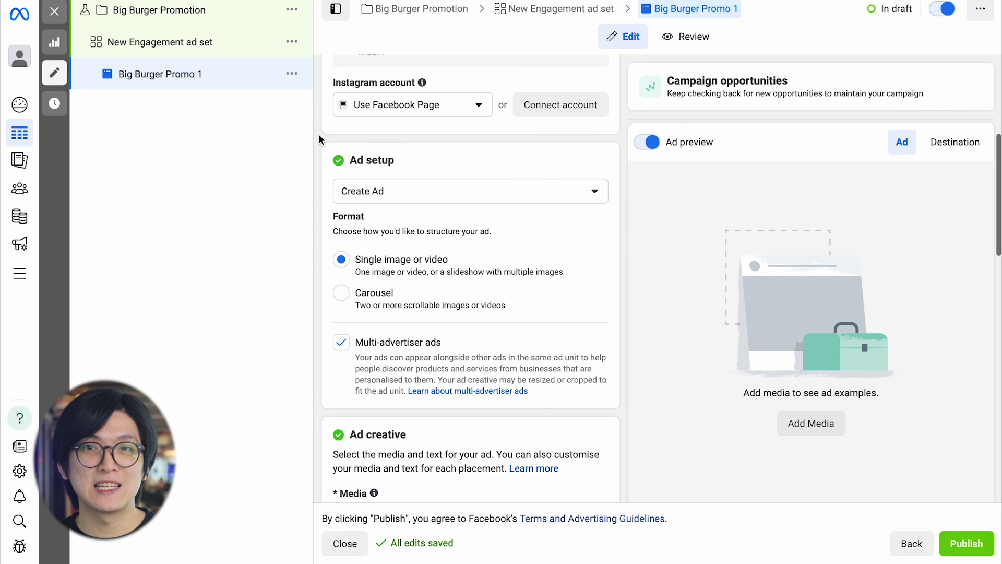
{"action": "scroll", "coordinate": [319, 133], "scroll_direction": "down", "scroll_amount": 5}
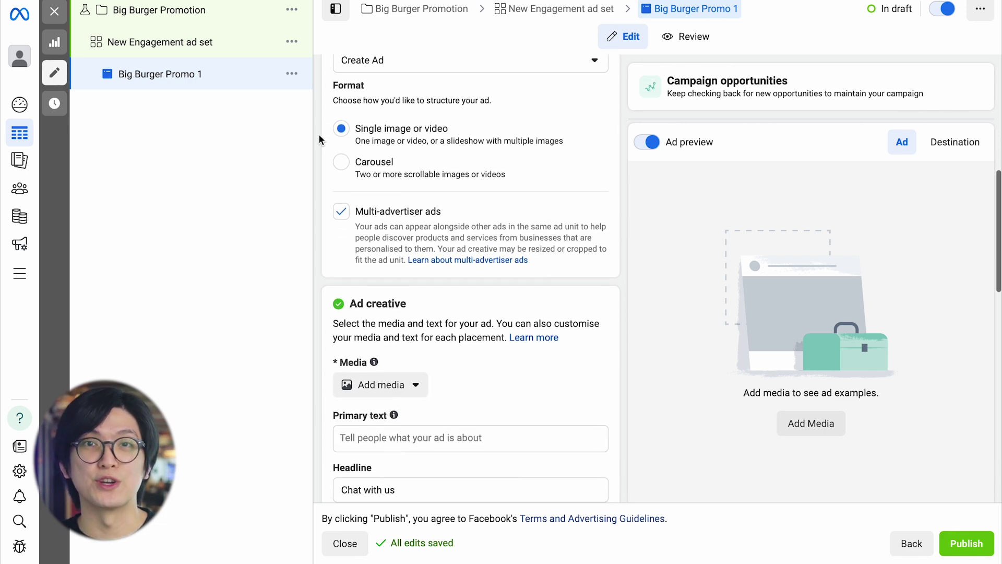
{"action": "scroll", "coordinate": [320, 136], "scroll_direction": "down", "scroll_amount": 2}
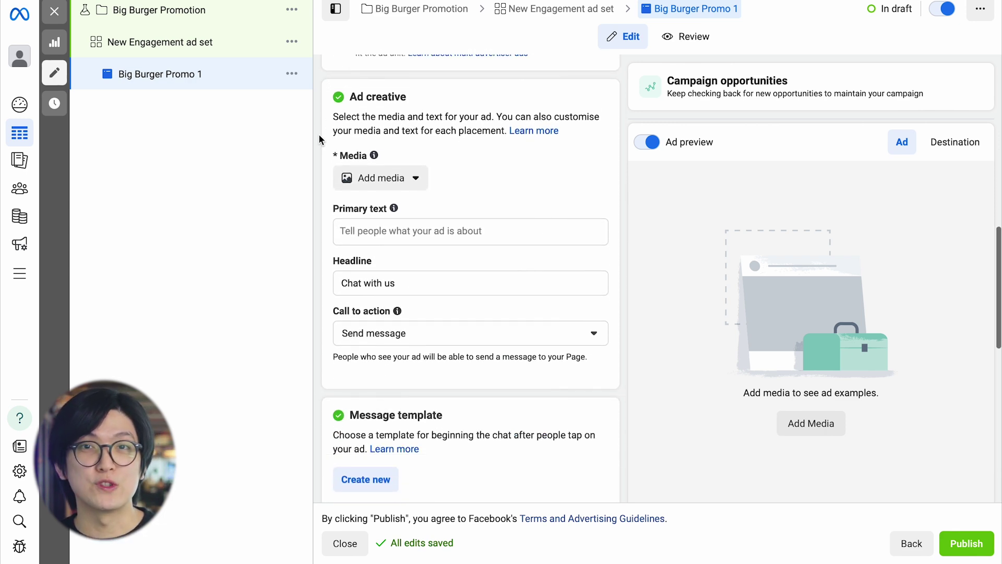
{"action": "left_click", "coordinate": [418, 186]}
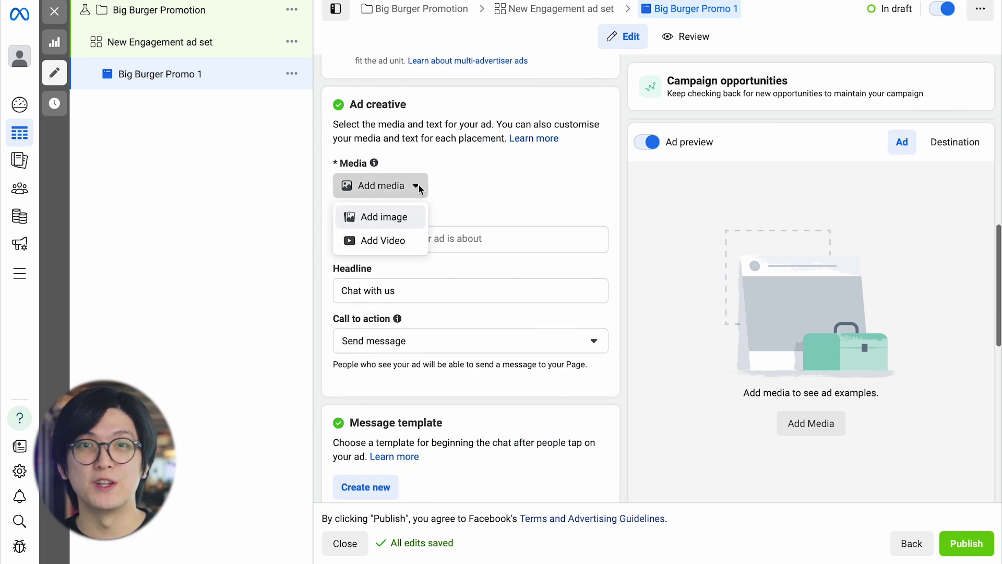
{"action": "left_click", "coordinate": [413, 217]}
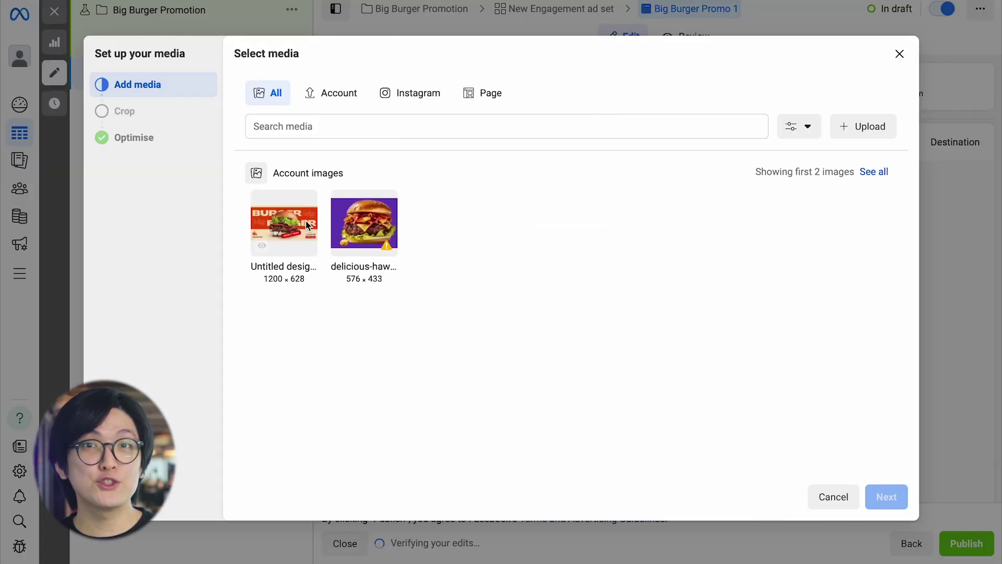
{"action": "left_click", "coordinate": [307, 224]}
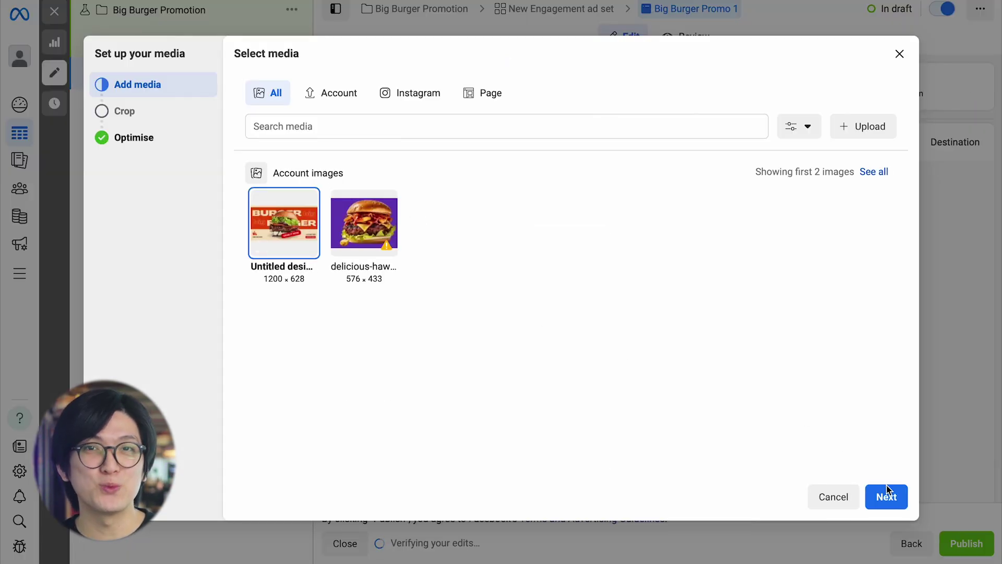
{"action": "left_click", "coordinate": [903, 505]}
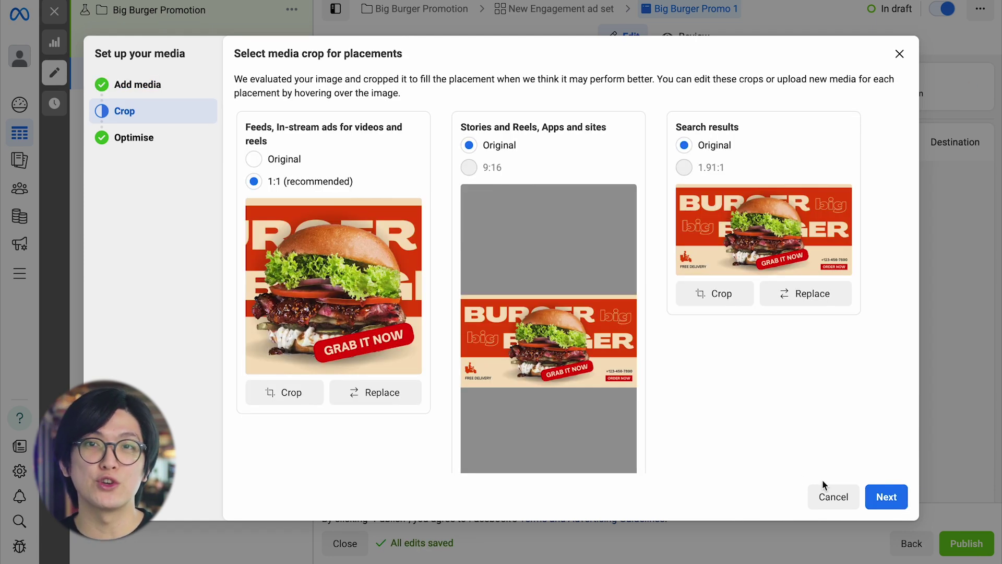
{"action": "left_click", "coordinate": [887, 496]}
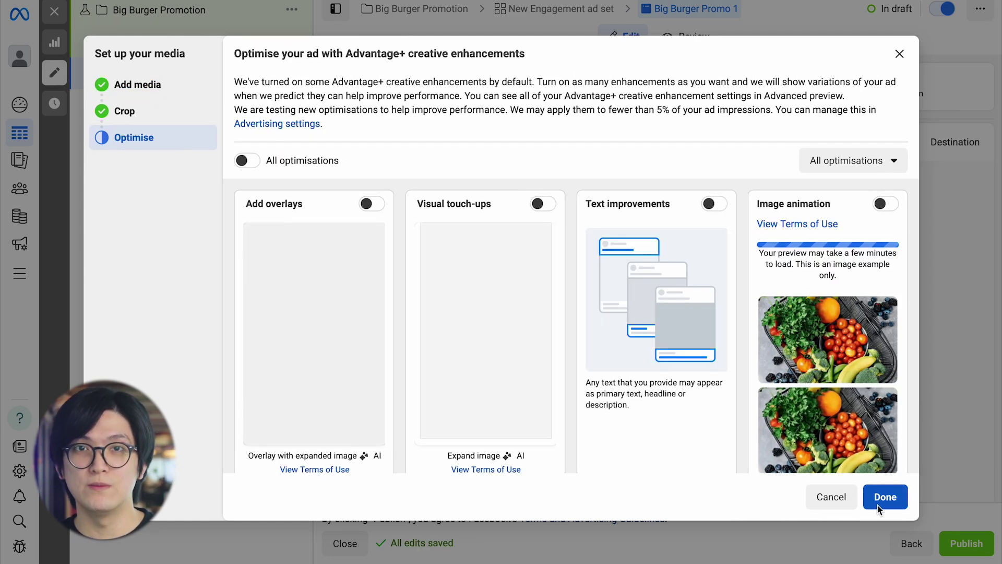
{"action": "left_click", "coordinate": [878, 505]}
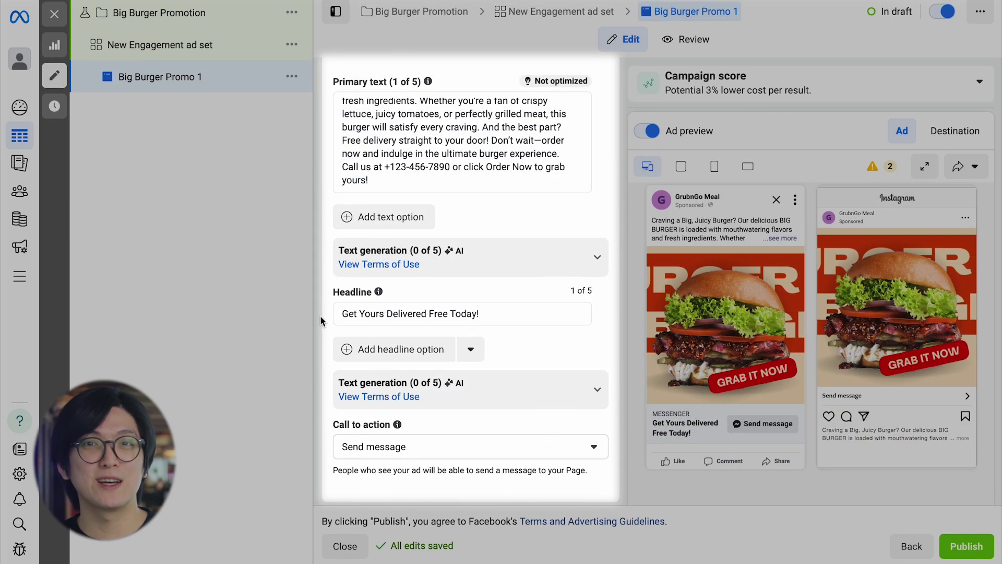
- Scroll past the primary text and headline through Message template to the Tracking section
{"action": "scroll", "coordinate": [319, 215], "scroll_direction": "down", "scroll_amount": 10}
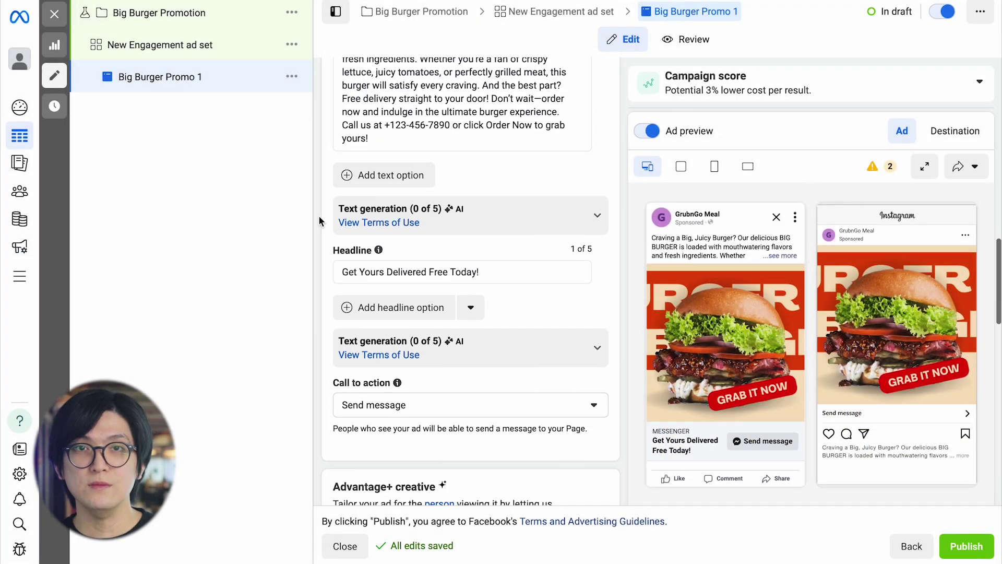
{"action": "scroll", "coordinate": [319, 216], "scroll_direction": "down", "scroll_amount": 4}
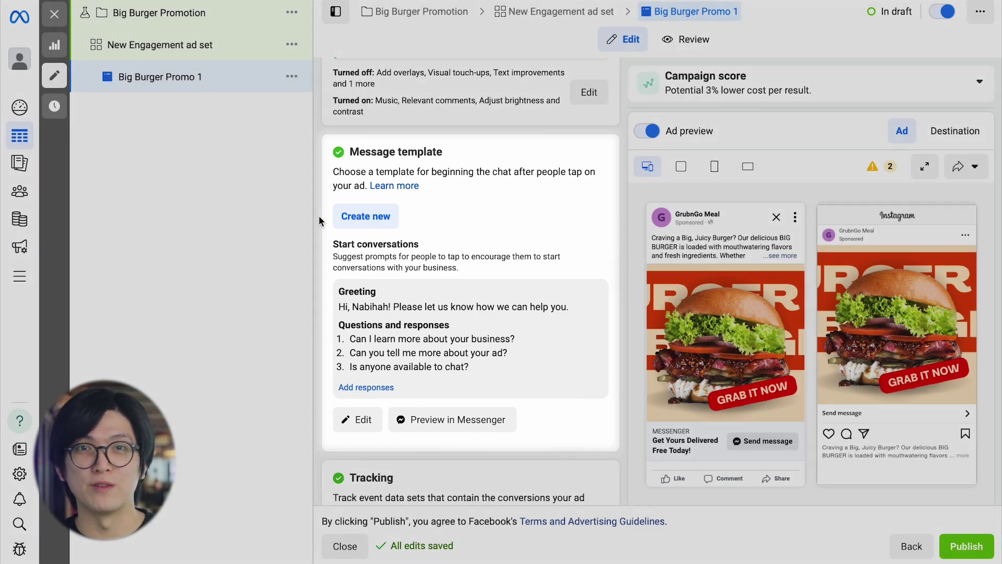
{"action": "scroll", "coordinate": [317, 212], "scroll_direction": "down", "scroll_amount": 5}
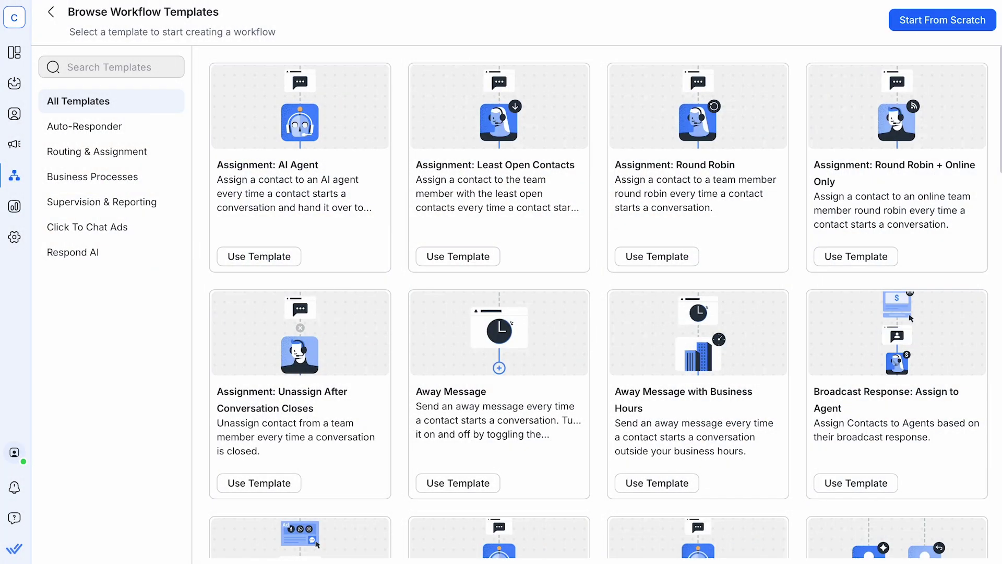
- Review the Assignment: AI Agent workflow, then begin replying to the product question
{"action": "scroll", "coordinate": [598, 307], "scroll_direction": "down", "scroll_amount": 3}
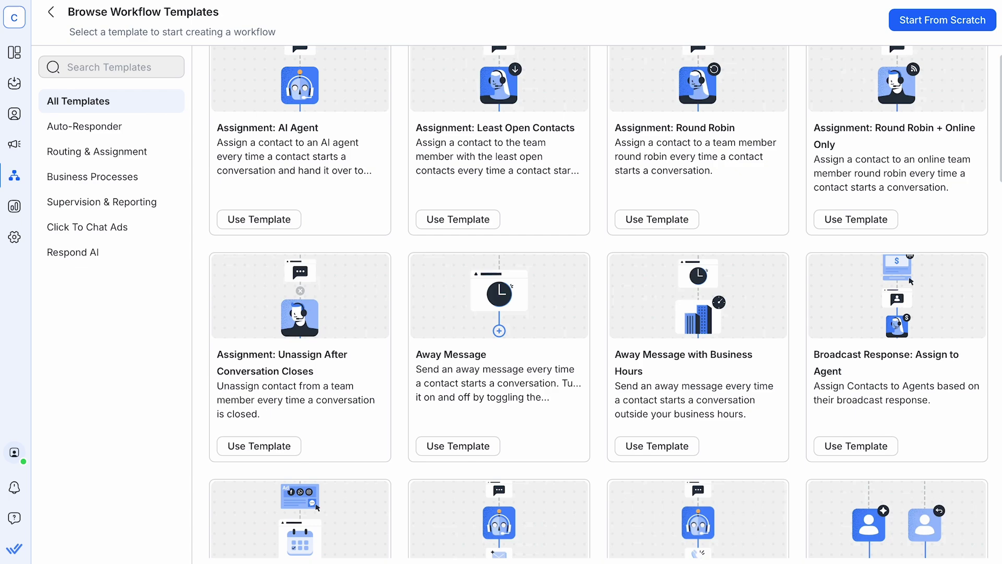
{"action": "scroll", "coordinate": [598, 307], "scroll_direction": "down", "scroll_amount": 4}
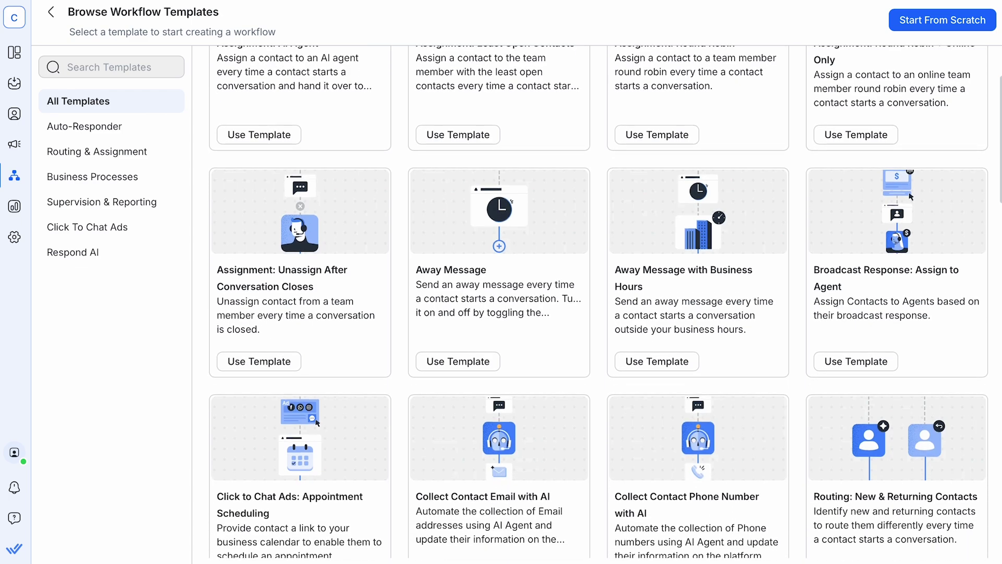
{"action": "scroll", "coordinate": [598, 307], "scroll_direction": "down", "scroll_amount": 3}
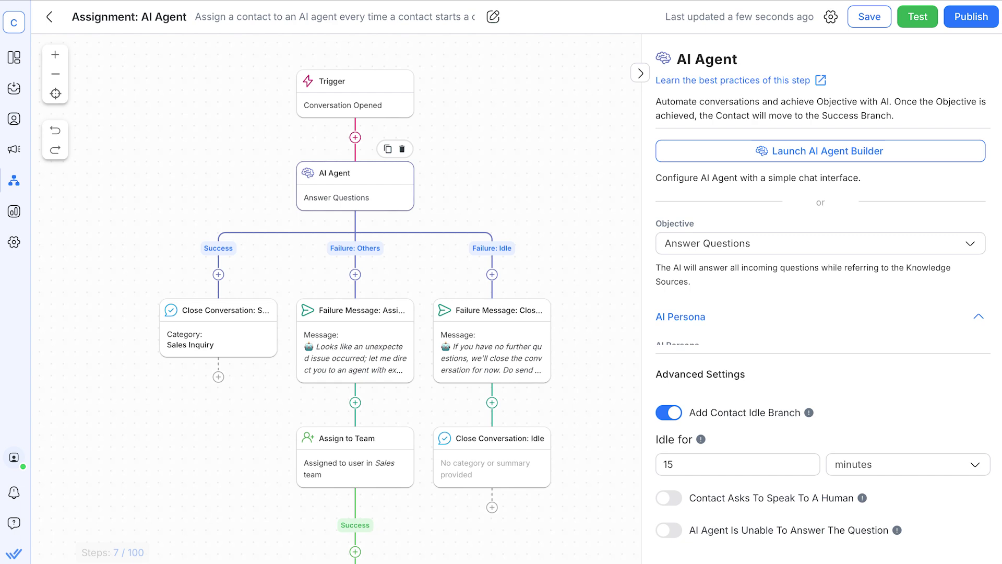
{"action": "type", "text": "H"}
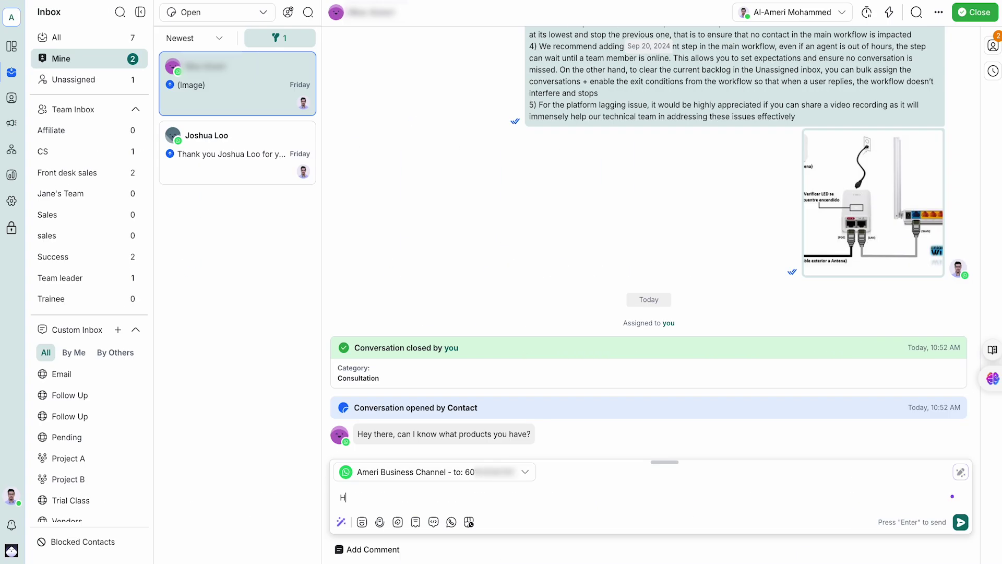
- Send the full product catalog, then send an AI-drafted delivery-time reply
{"action": "left_click", "coordinate": [469, 522]}
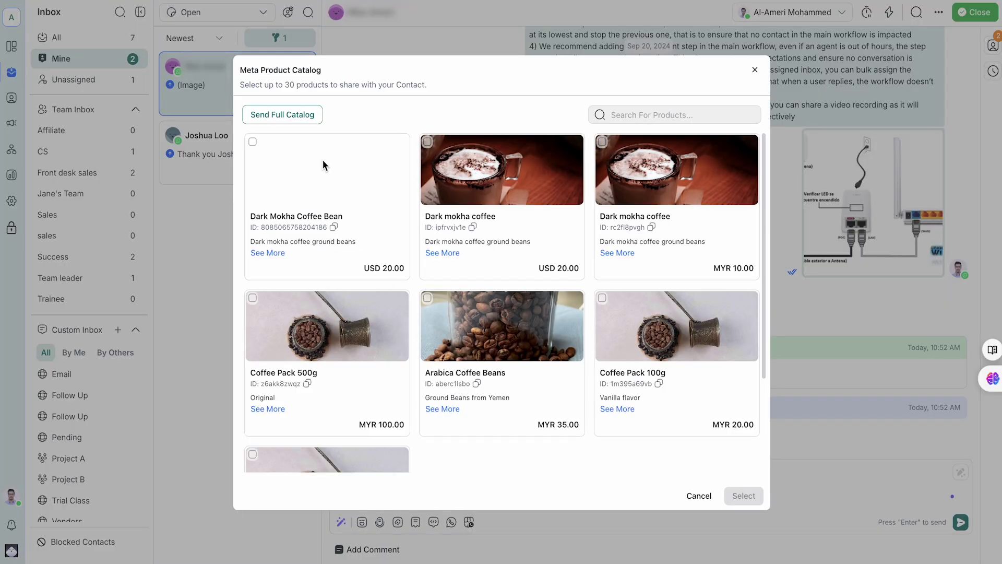
{"action": "left_click", "coordinate": [300, 119]}
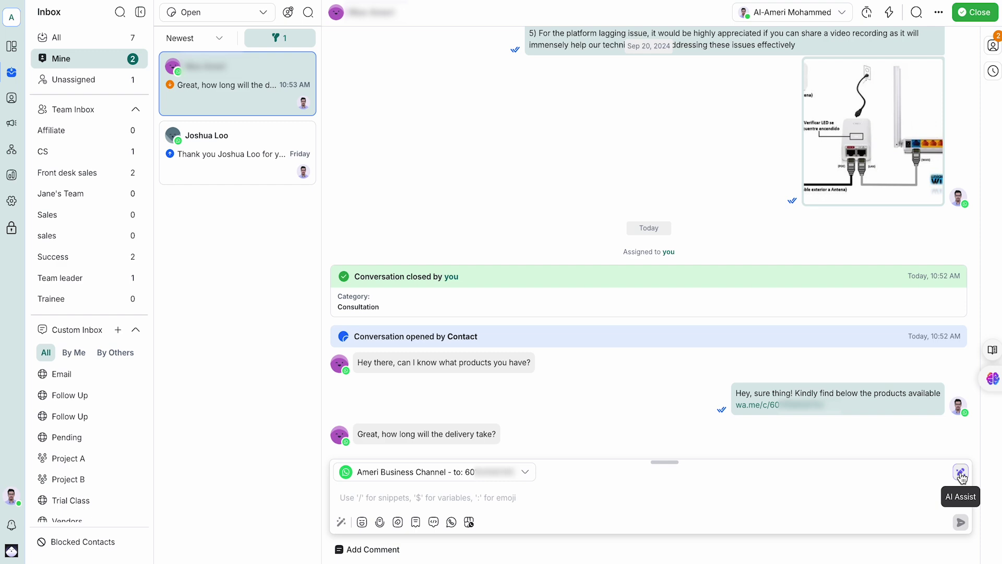
{"action": "left_click", "coordinate": [960, 474]}
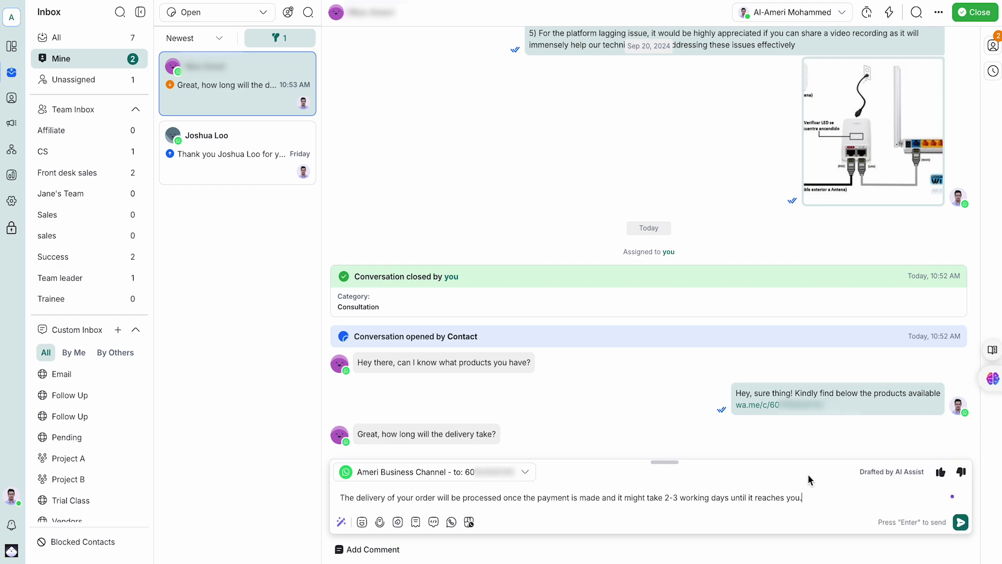
{"action": "left_click", "coordinate": [961, 522]}
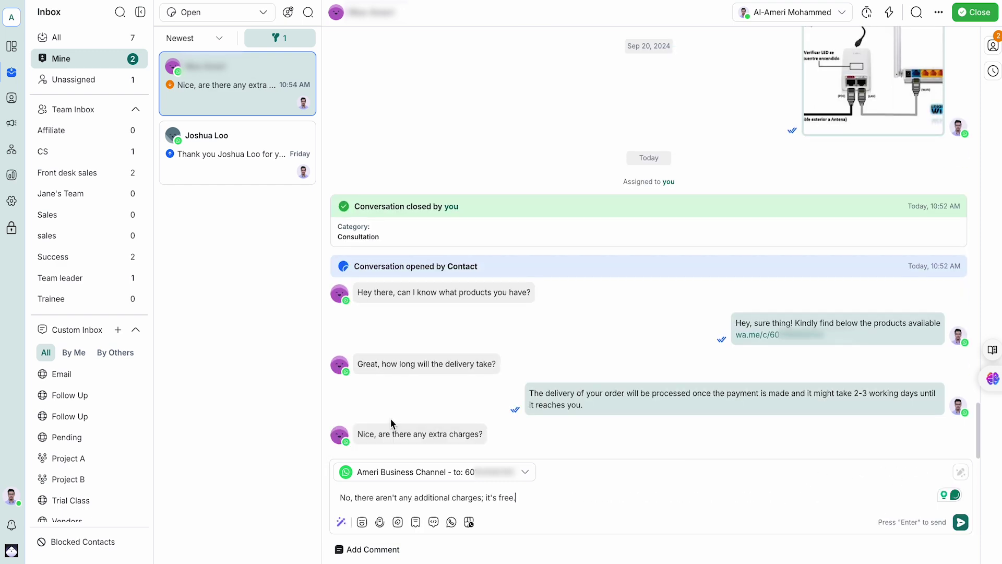
- Rewrite the no-extra-charges reply in a Friendly tone with AI Prompts
{"action": "left_click", "coordinate": [341, 522]}
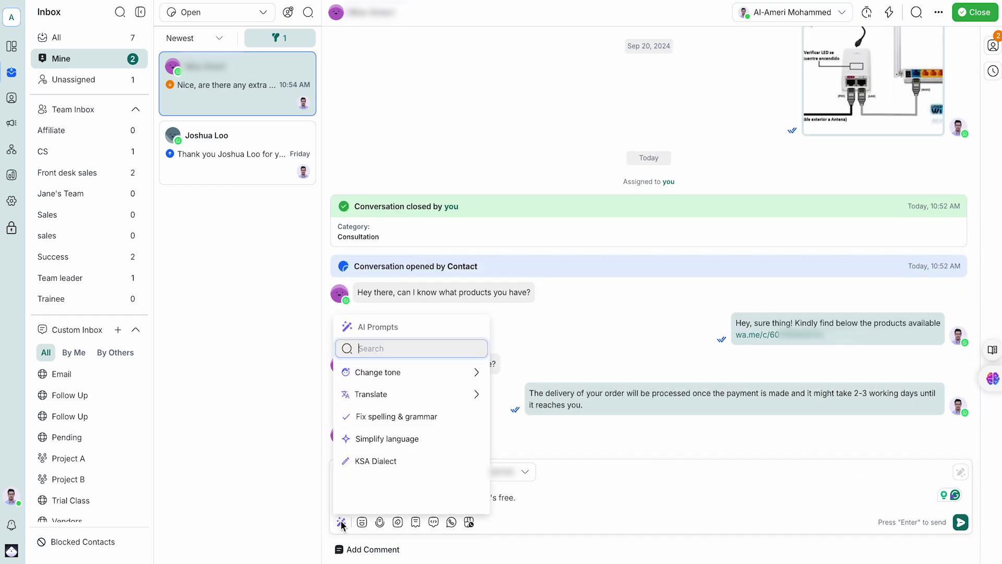
{"action": "left_click", "coordinate": [443, 392]}
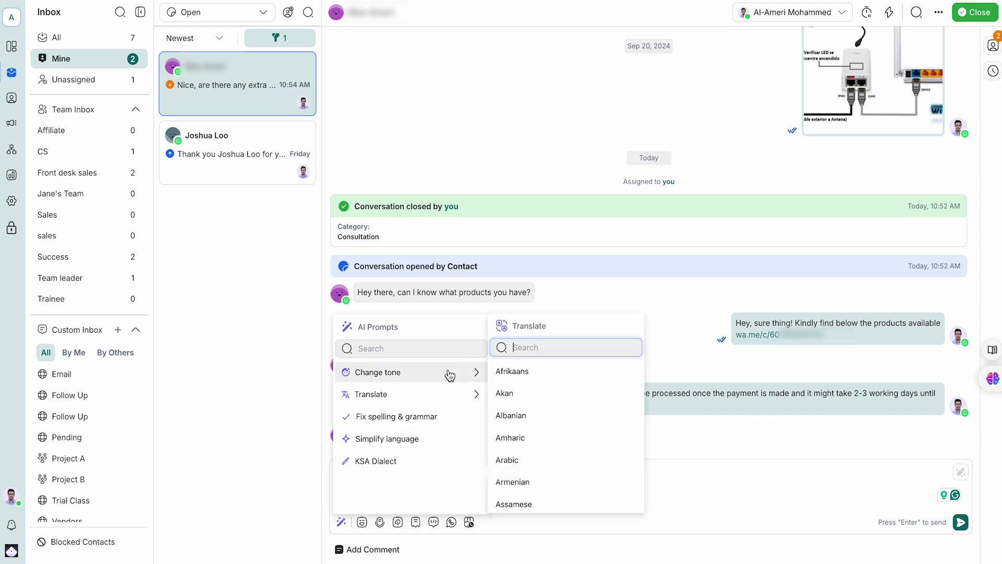
{"action": "left_click", "coordinate": [450, 375]}
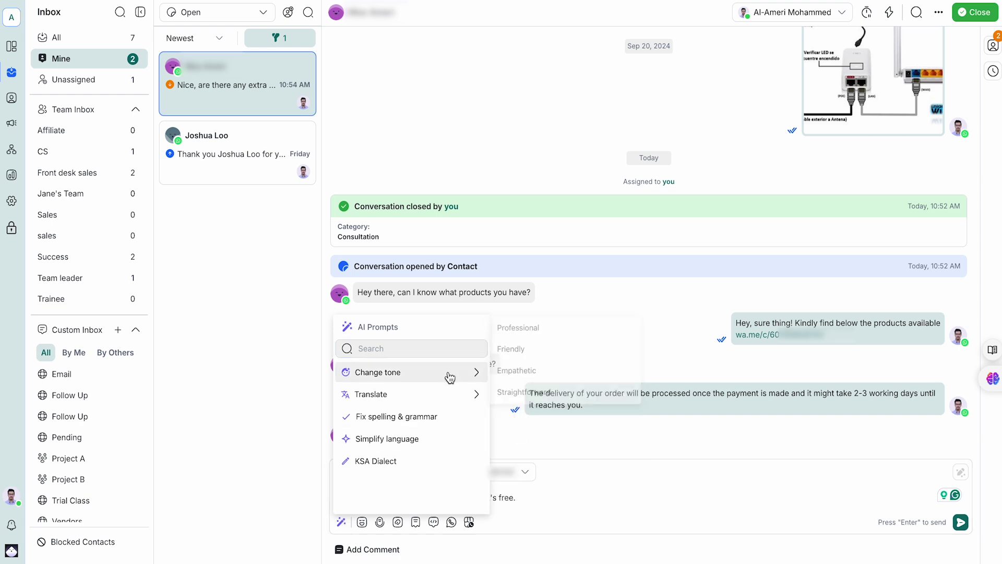
{"action": "left_click", "coordinate": [539, 359]}
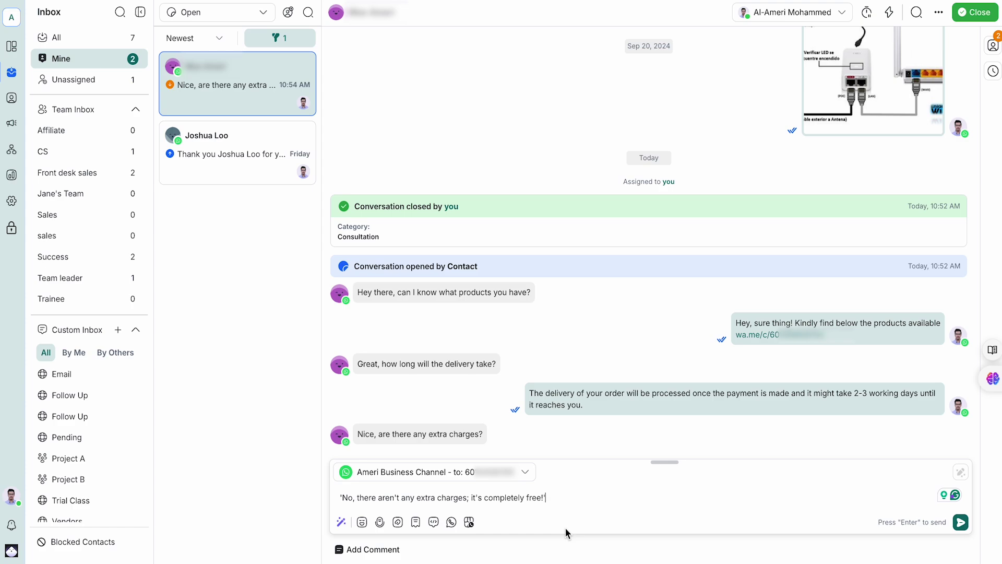
- Send the friendly no-extra-charges reply, then translate the free-delivery reply into Arabic
{"action": "left_click", "coordinate": [961, 522]}
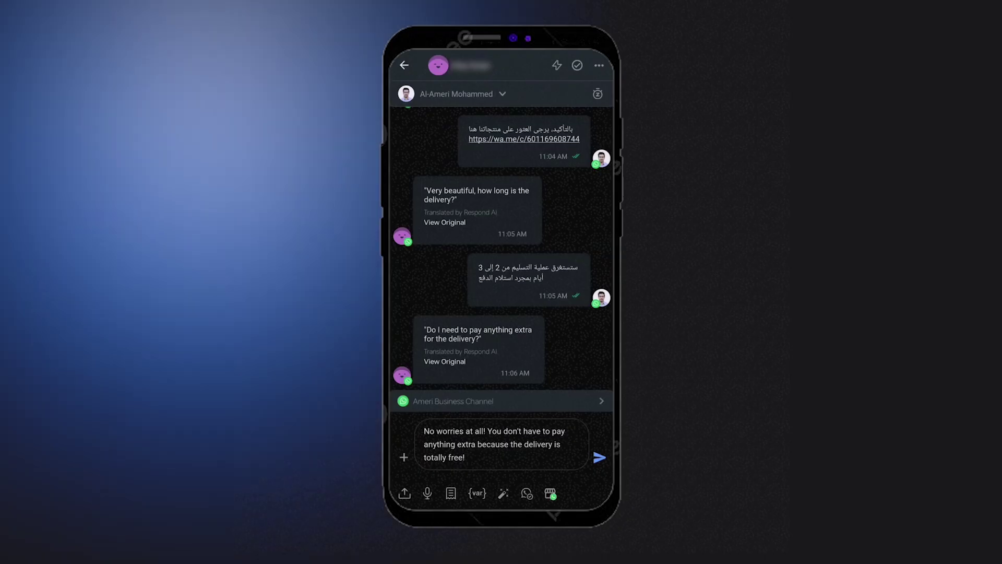
{"action": "left_click", "coordinate": [461, 175]}
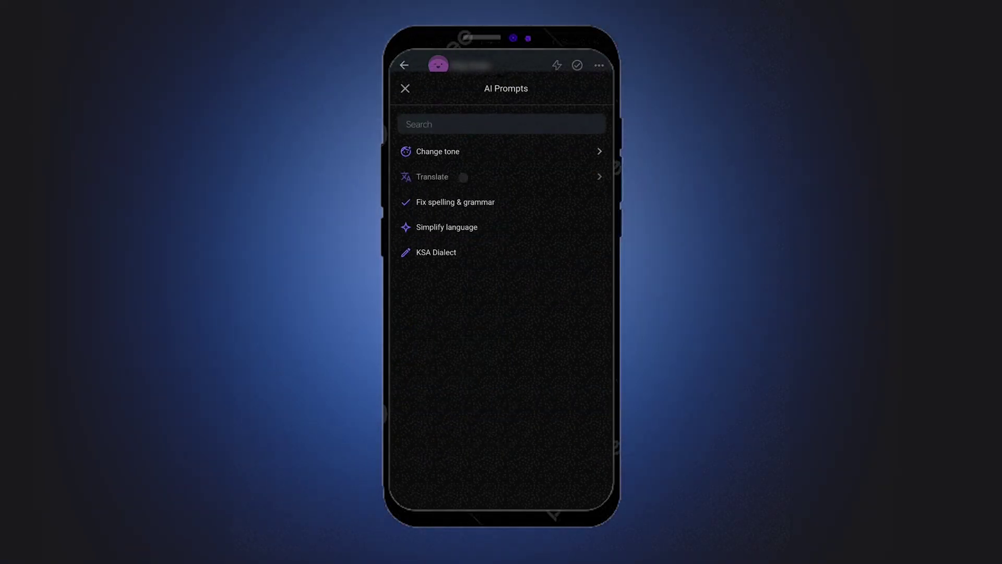
{"action": "left_click", "coordinate": [410, 195]}
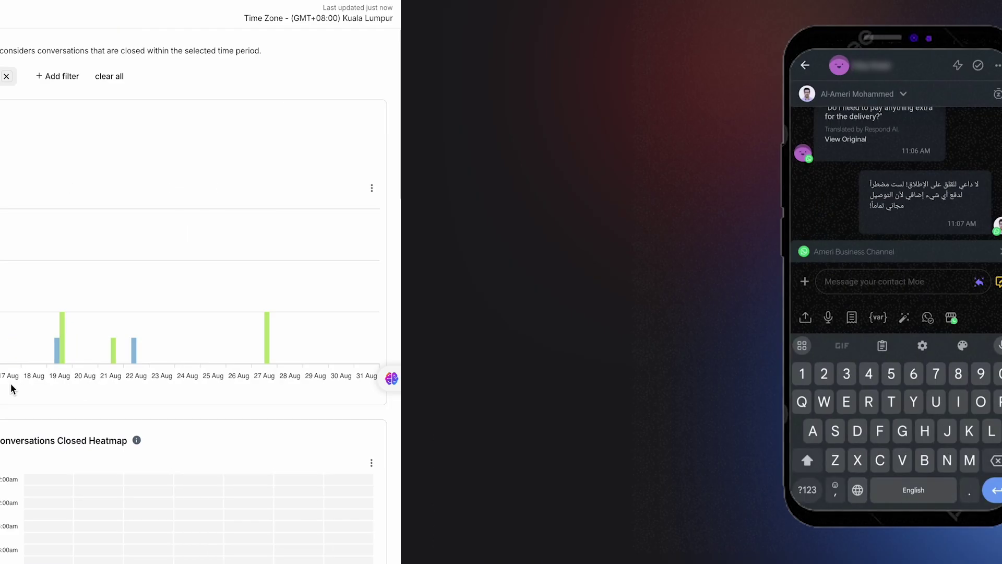
{"action": "scroll", "coordinate": [553, 383], "scroll_direction": "down", "scroll_amount": 3}
{"action": "scroll", "coordinate": [551, 385], "scroll_direction": "down", "scroll_amount": 3}
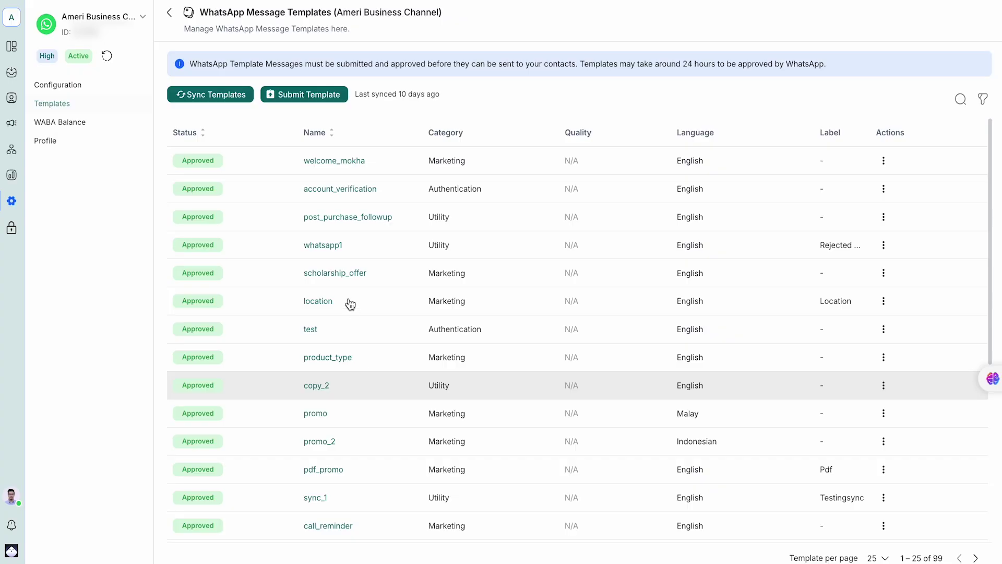
- Submit the new-products template with a 'Tell me more!' quick reply, then preview new_product_sep24
{"action": "left_click", "coordinate": [306, 96]}
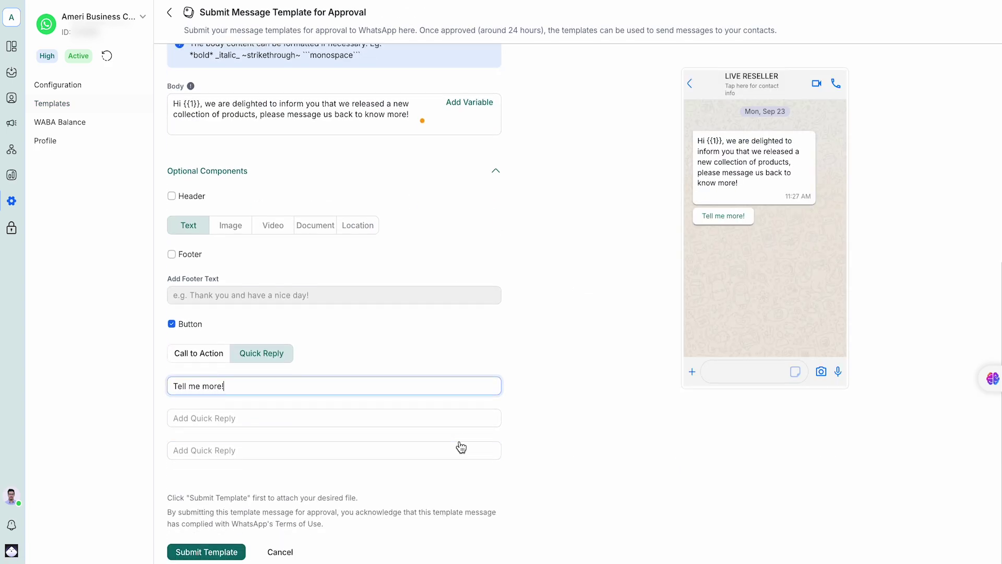
{"action": "left_click", "coordinate": [229, 555]}
{"action": "left_click", "coordinate": [669, 410]}
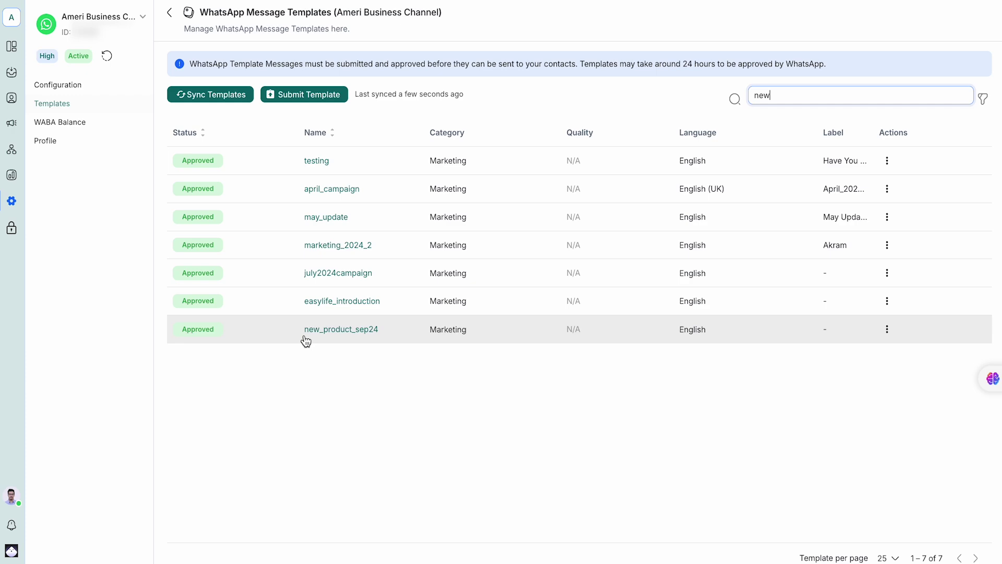
{"action": "left_click", "coordinate": [340, 339]}
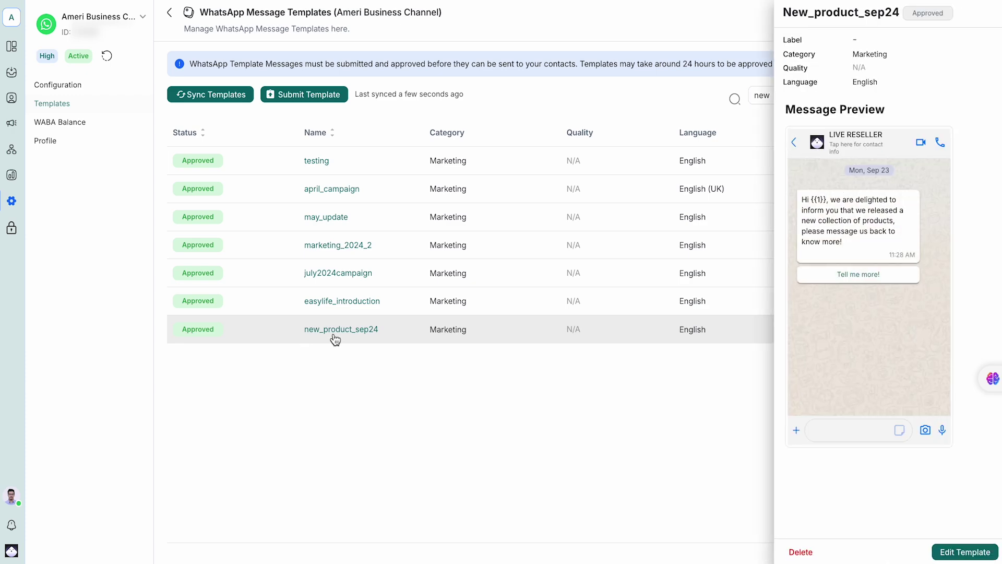